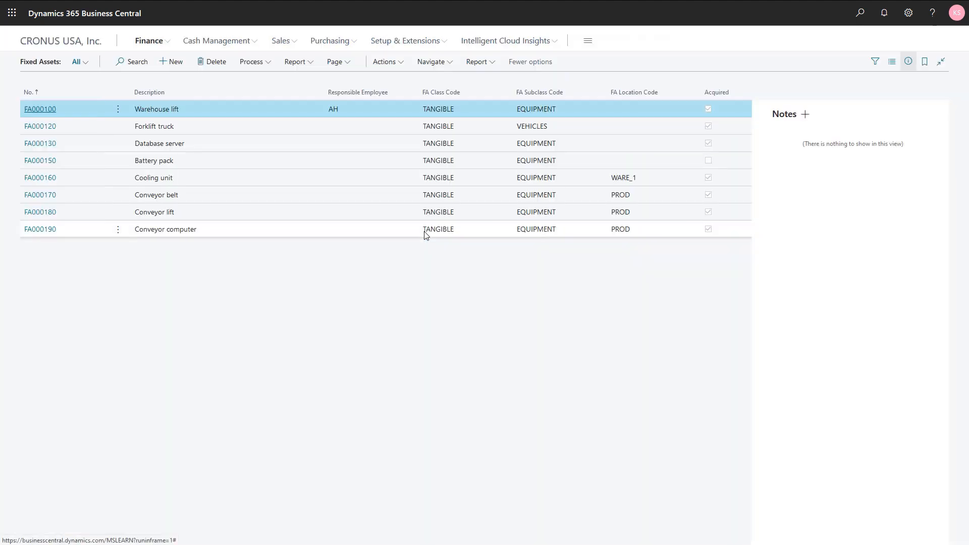
Review the FA ledger entries of the Conveyor belt fixed asset, including the number of depreciation days
click(188, 197)
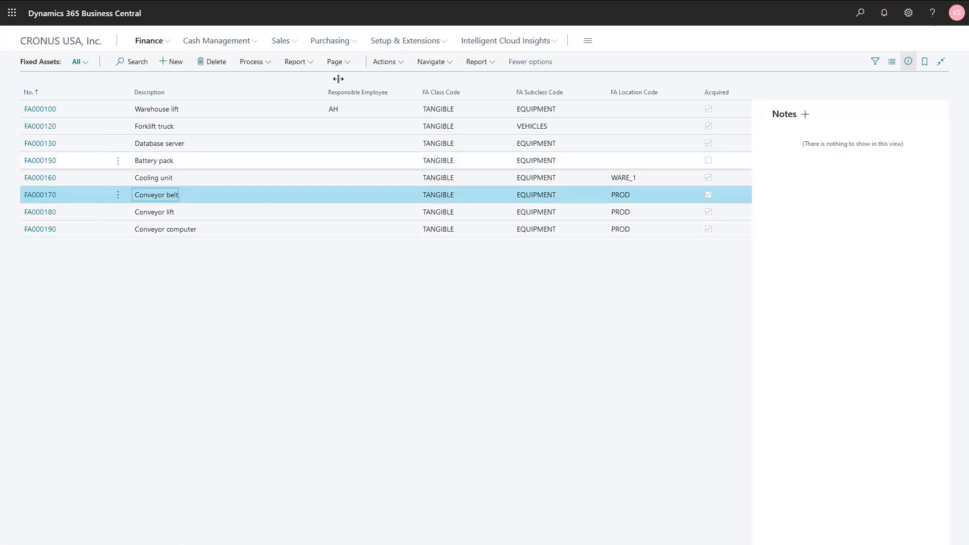
click(431, 63)
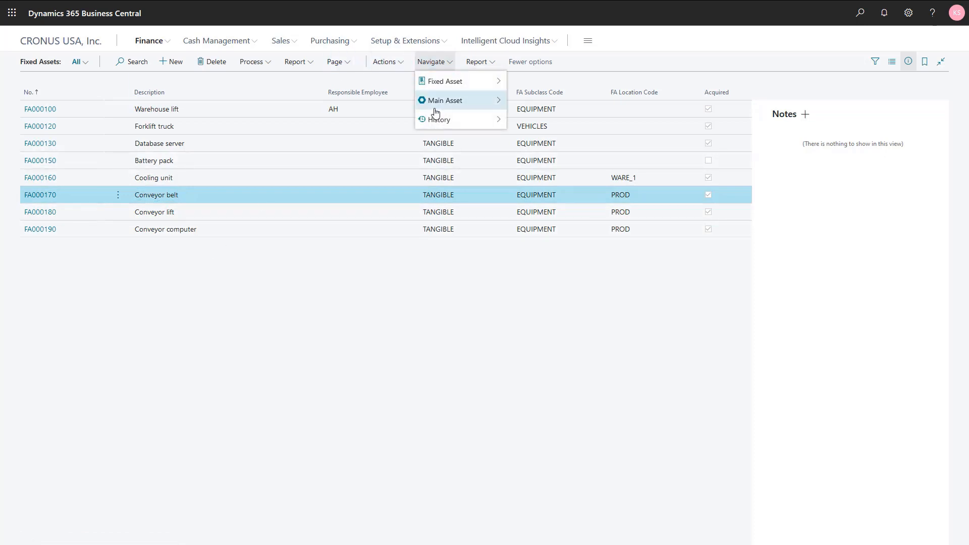
mouse_move(477, 124)
click(539, 125)
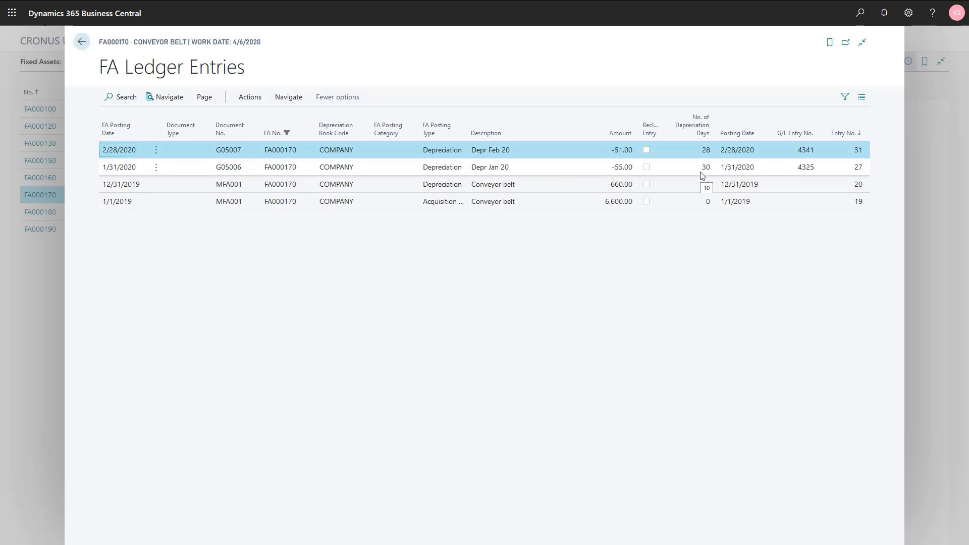
click(567, 153)
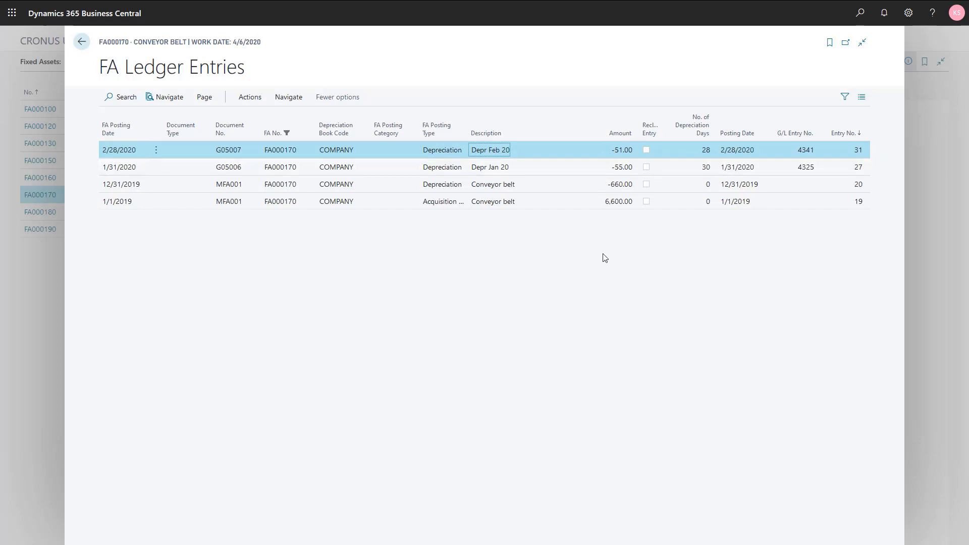
key(Escape)
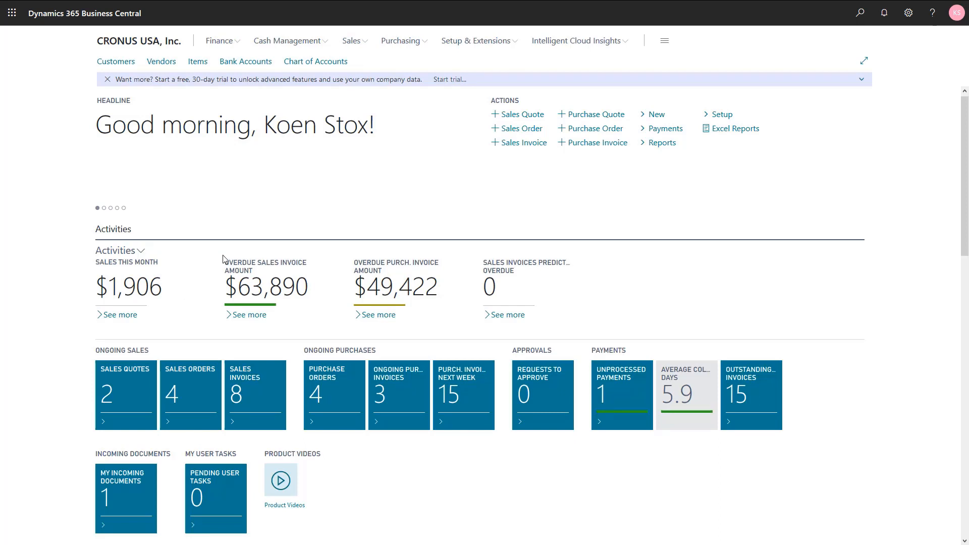
Find the depreciation books, open the COMPANY book's card and start the Cancel FA Ledger Entries function
click(860, 12)
text(de)
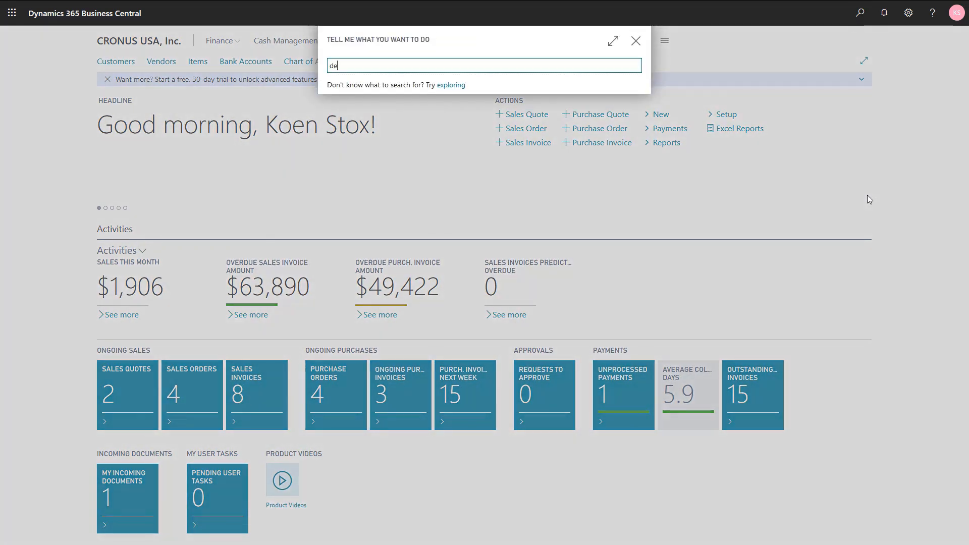
text(pr boo)
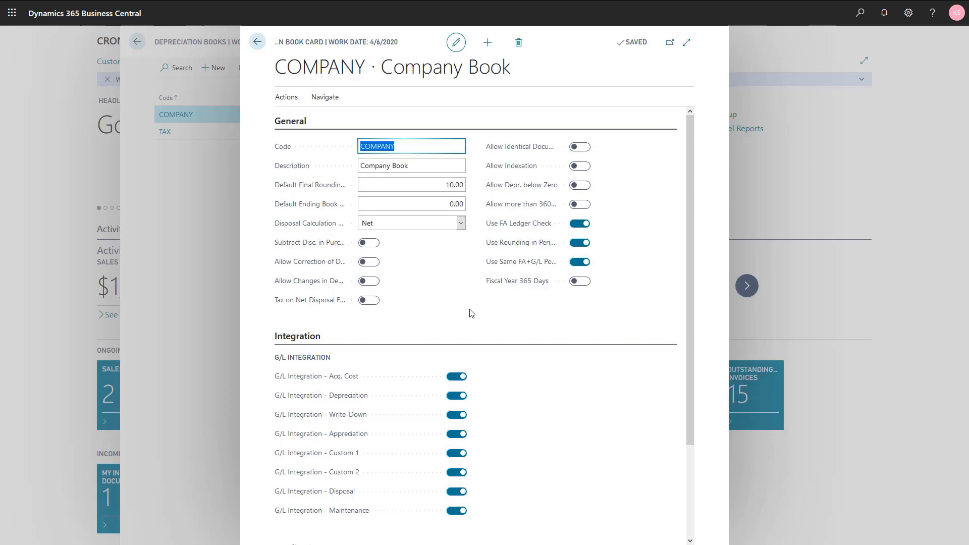
click(286, 97)
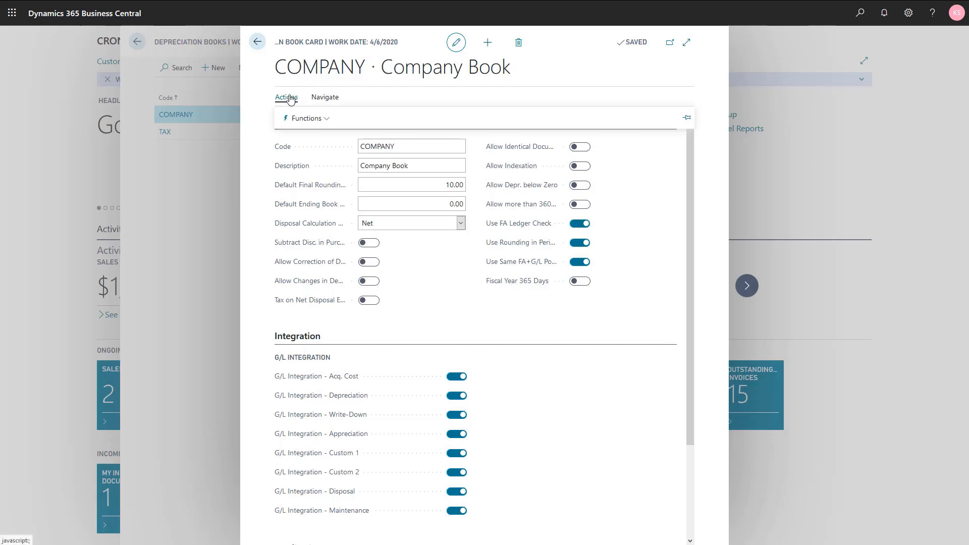
click(296, 119)
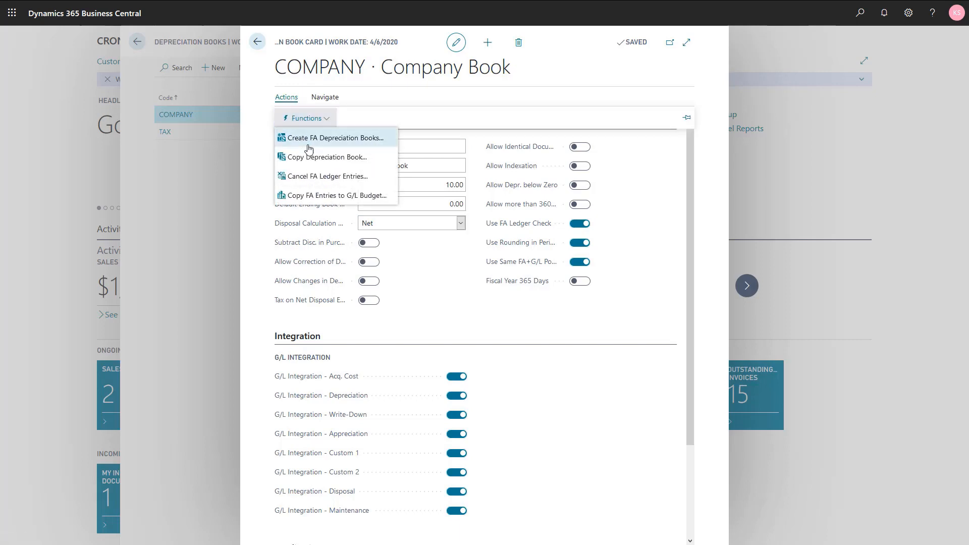
click(315, 178)
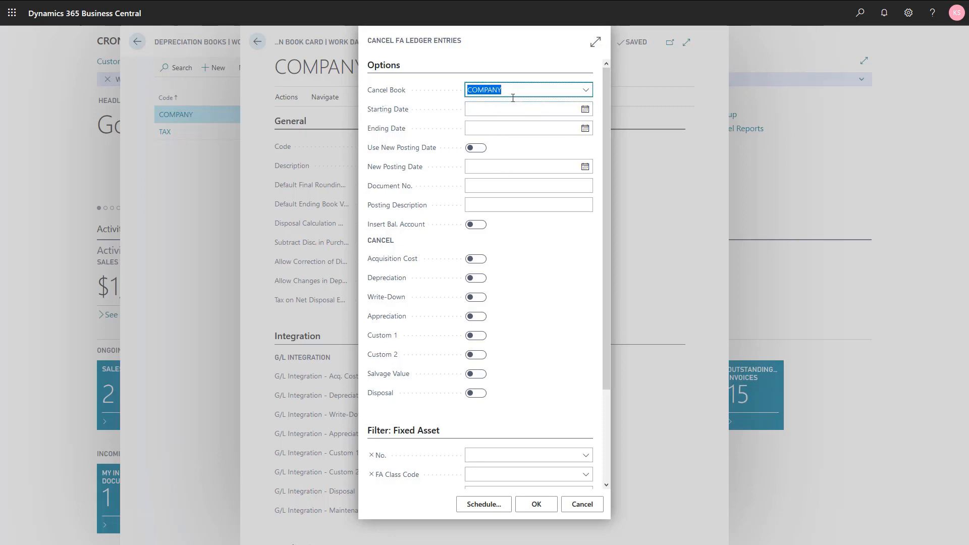
Set both the starting date and the ending date of the cancellation to 2/28/2020
key(Tab)
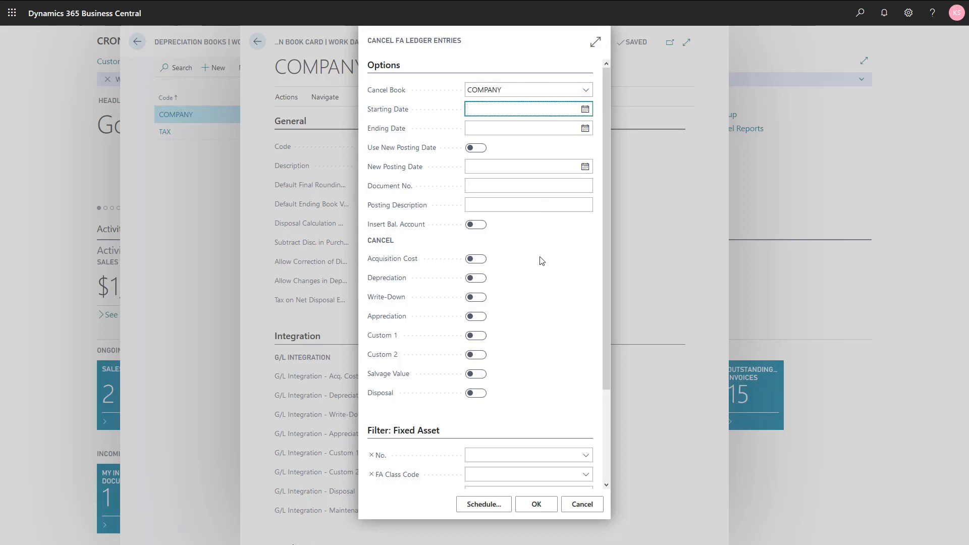
text(0228)
key(Tab)
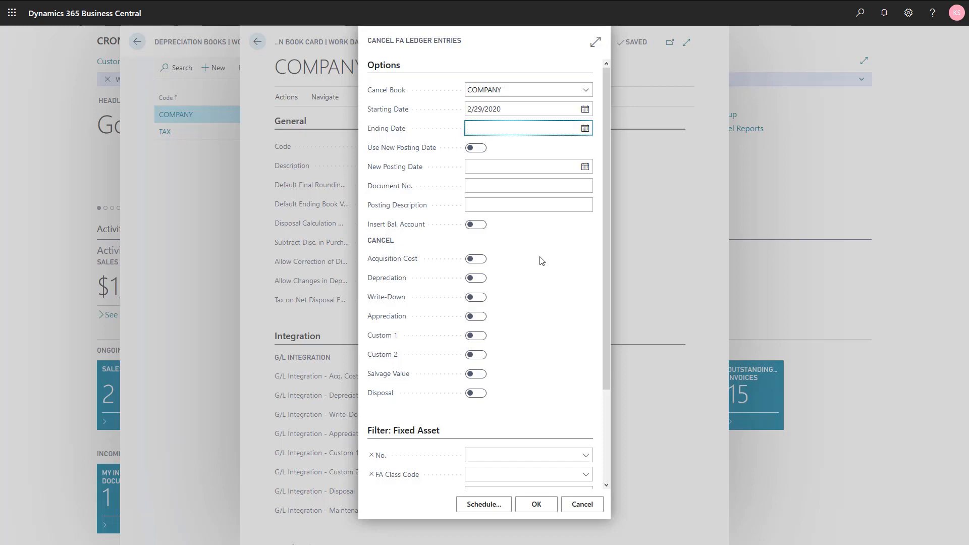
key(shift+Tab)
text(0228)
key(Tab)
text(0228)
key(Tab)
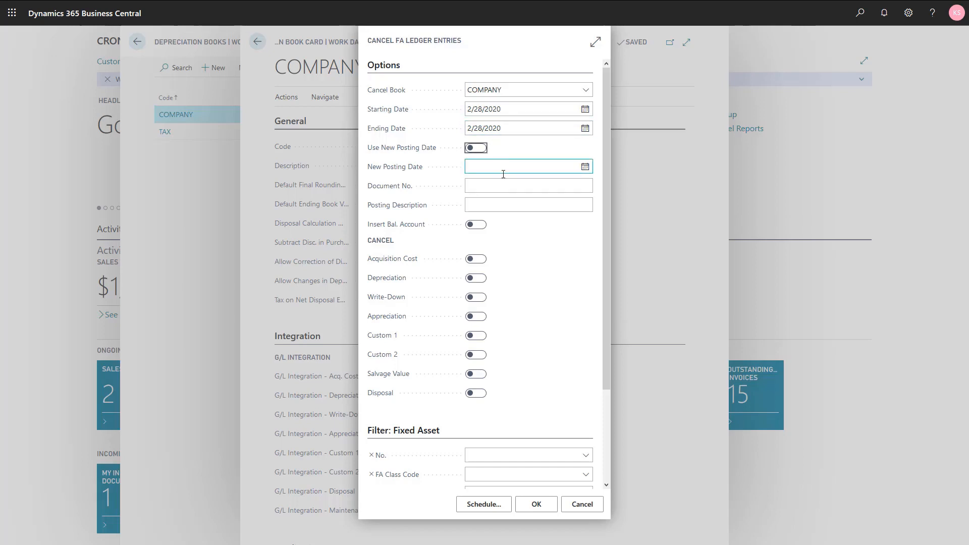
Enter "Cancel depr feb 20" as the posting description and enable Insert Bal. Account
click(497, 204)
text(Cance)
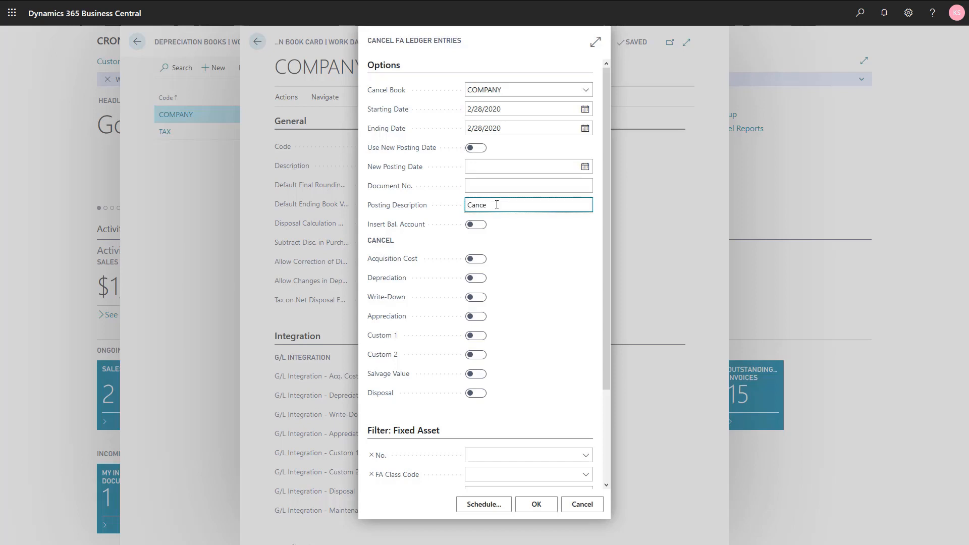
text(l depr feb 20)
key(Tab)
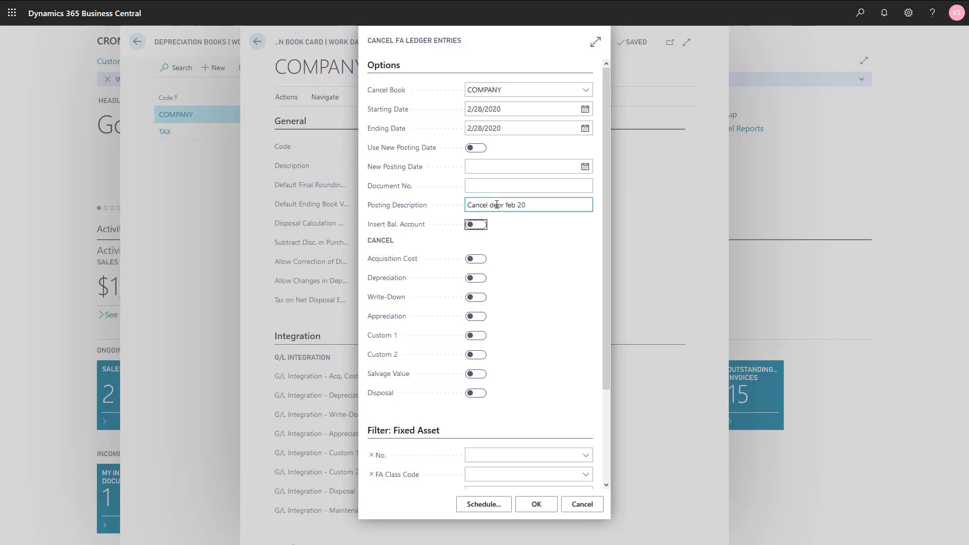
click(476, 224)
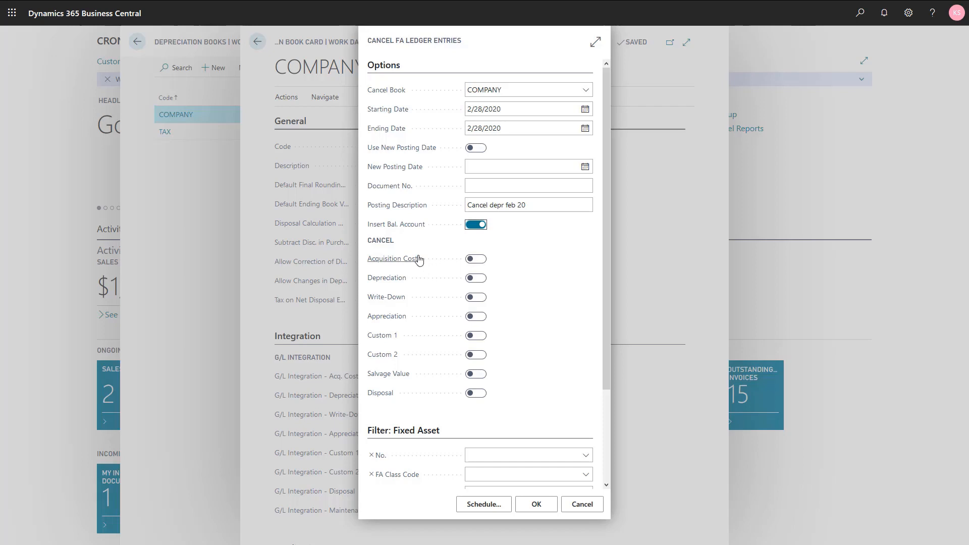
Select Depreciation as the entry type to cancel, run the cancellation for all fixed assets and return to the home page
click(481, 278)
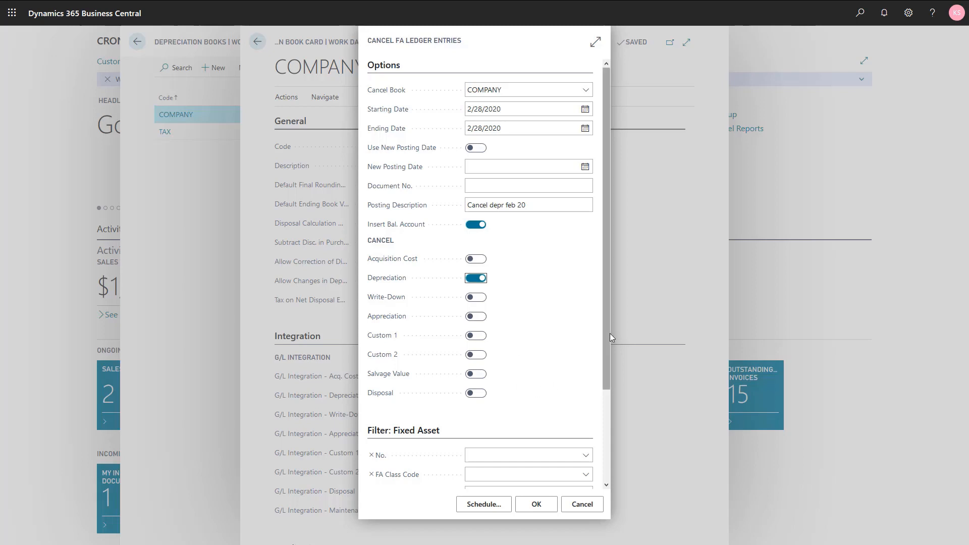
drag(607, 332, 599, 449)
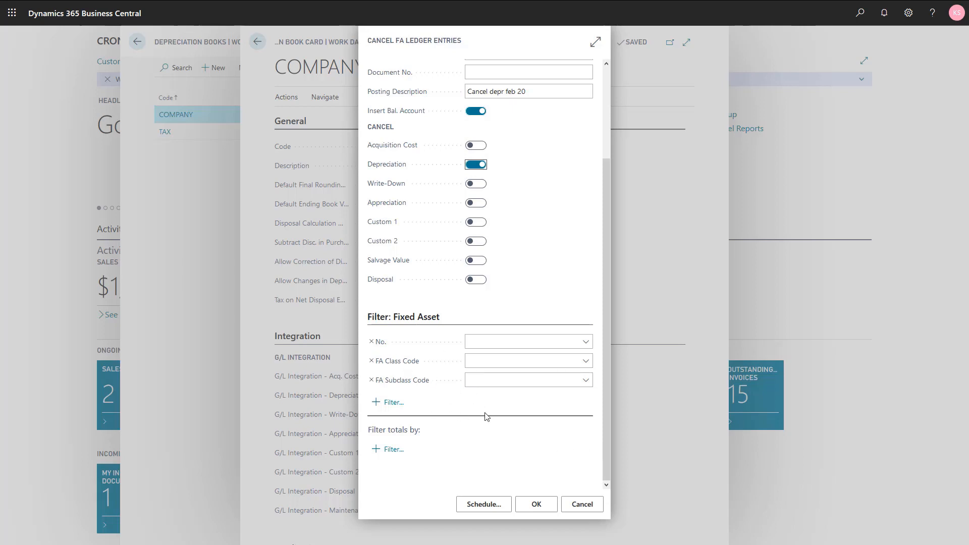
click(536, 504)
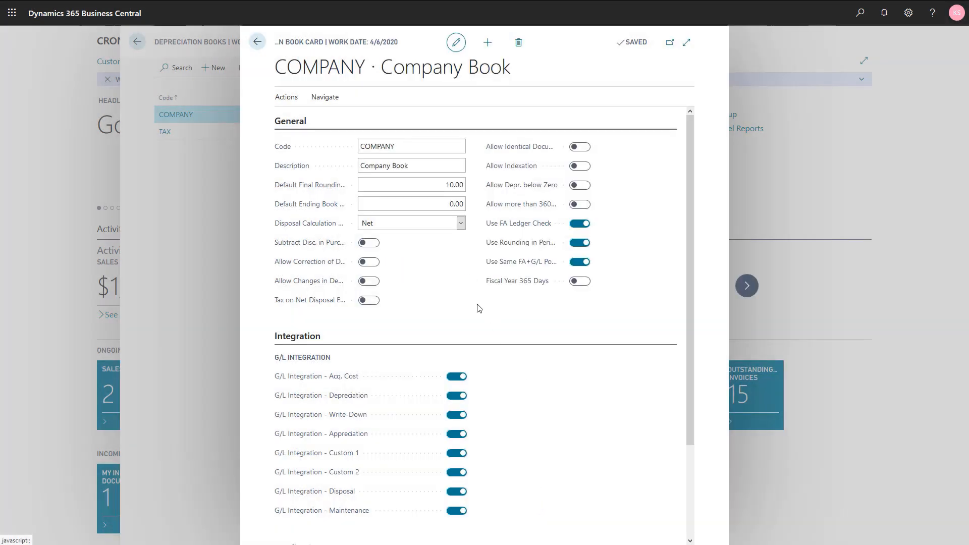
key(Escape)
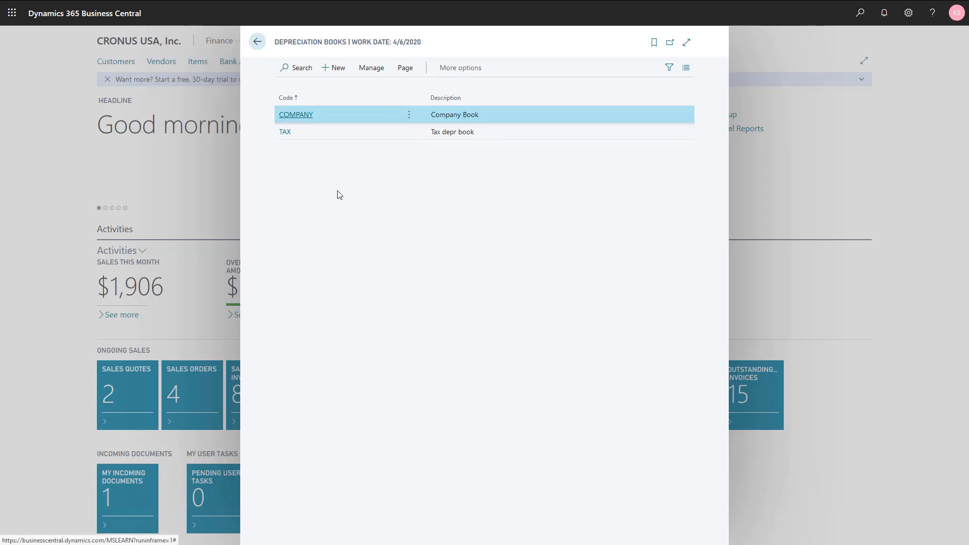
key(Escape)
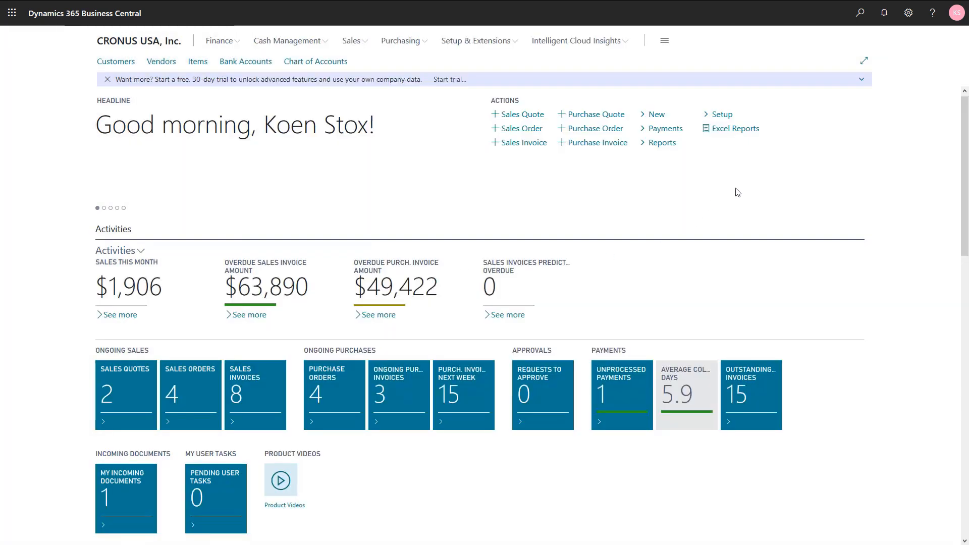
Open the Fixed Asset G/L Journals and review the cancellation lines, including depreciation days and FA error entry numbers
click(859, 23)
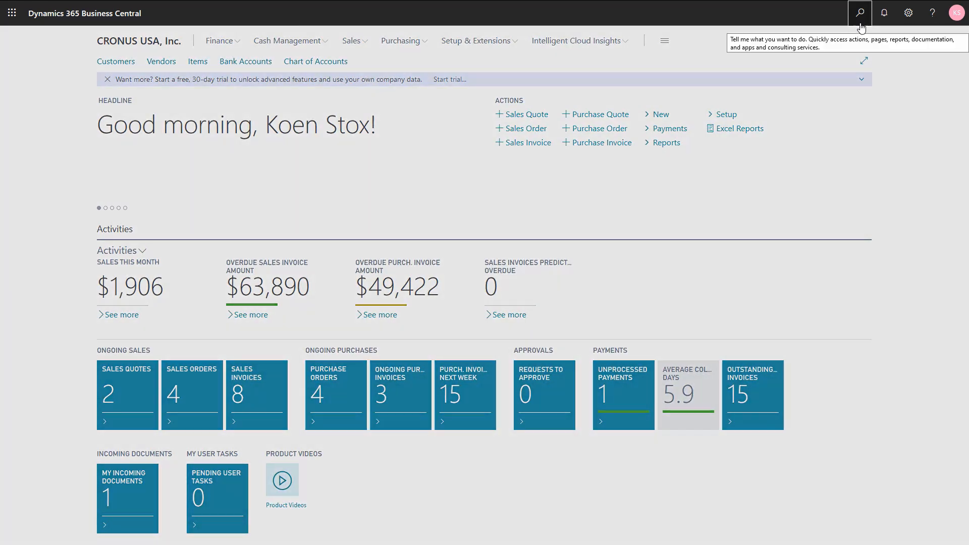
text(fix jou)
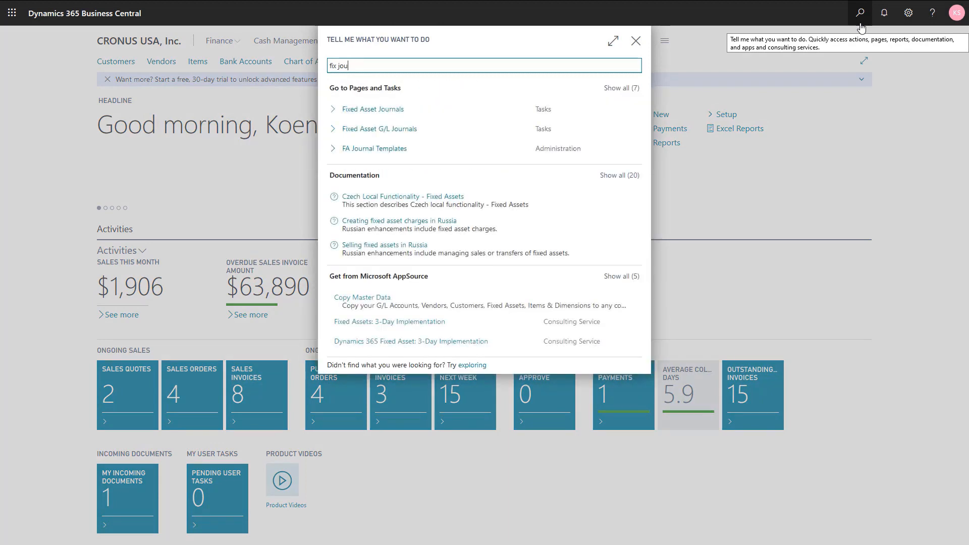
click(380, 137)
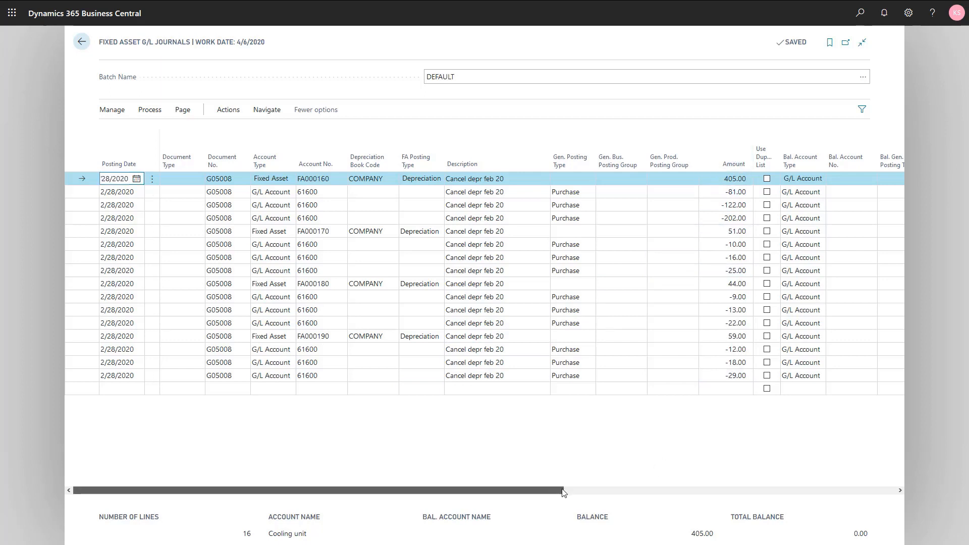
drag(553, 487, 883, 487)
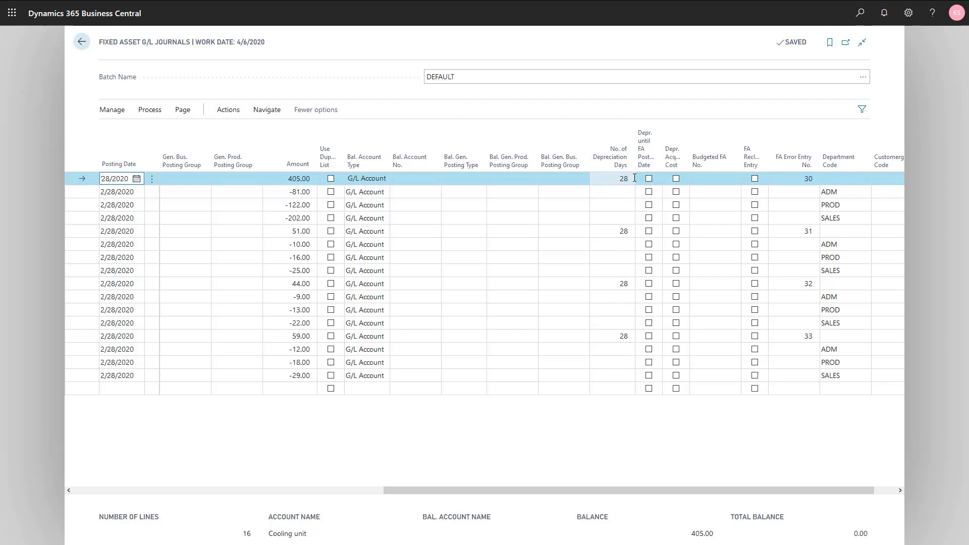
Post the depreciation cancellation lines in the DEFAULT batch and close the journal
click(149, 114)
click(120, 131)
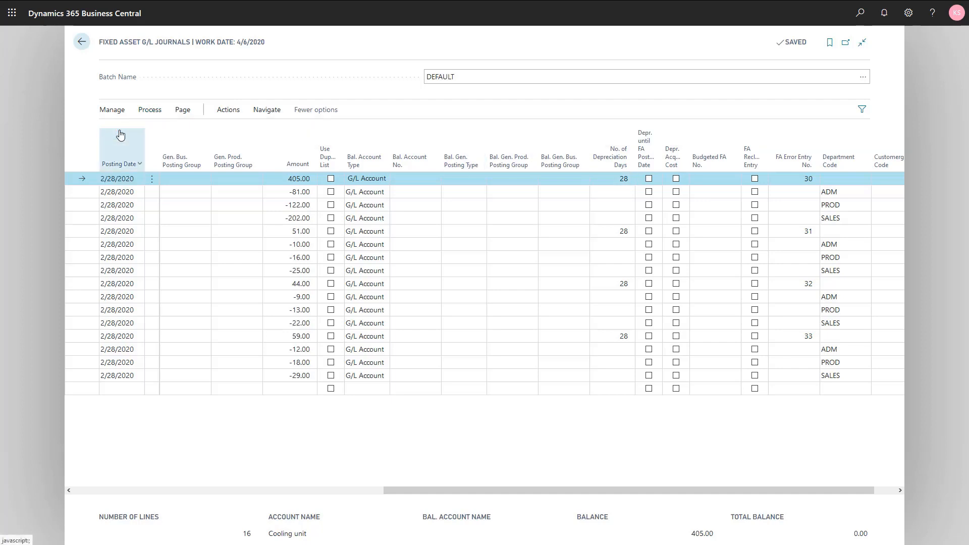
click(522, 306)
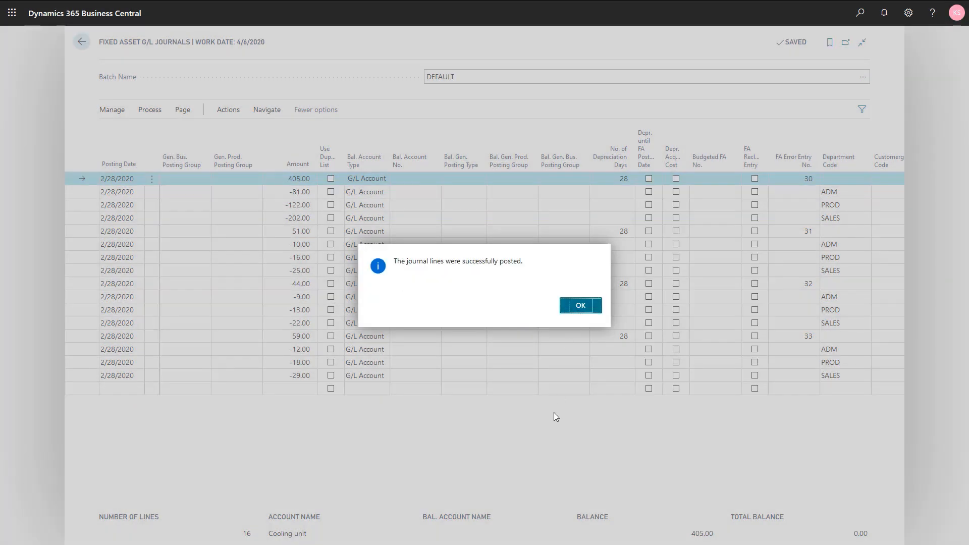
key(Return)
key(Escape)
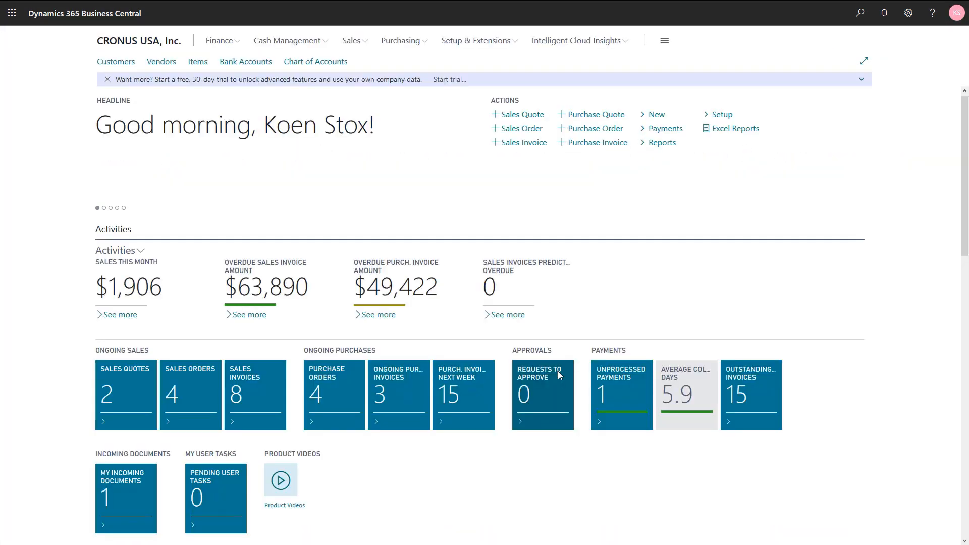
Calculate depreciation for the COMPANY book with posting date 2/29/2020 and open the resulting Fixed Asset G/L journal
click(853, 23)
text(ca)
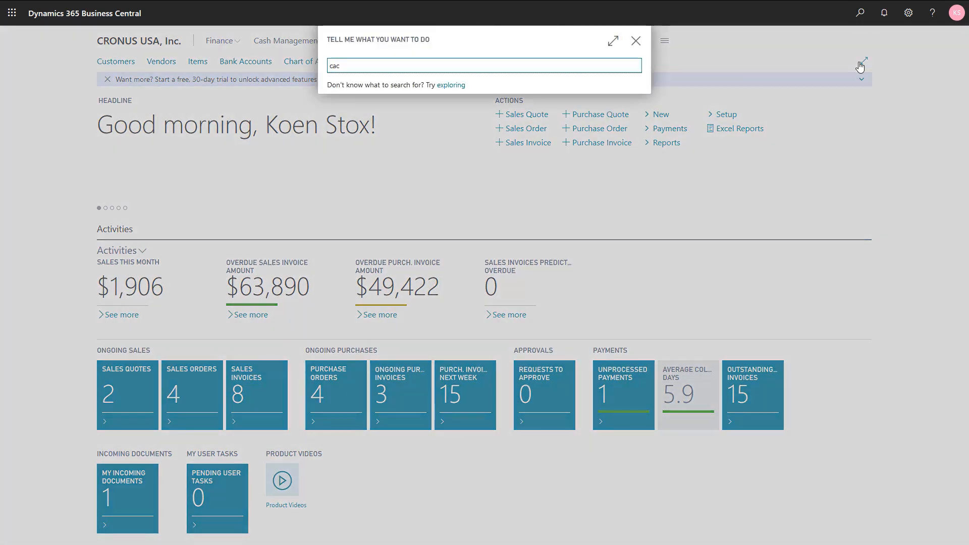
text(l dep)
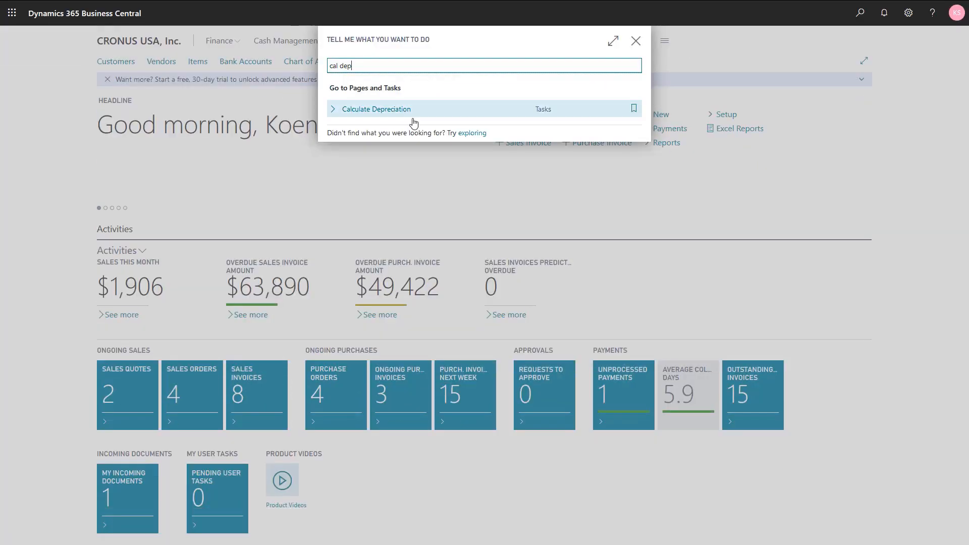
click(402, 109)
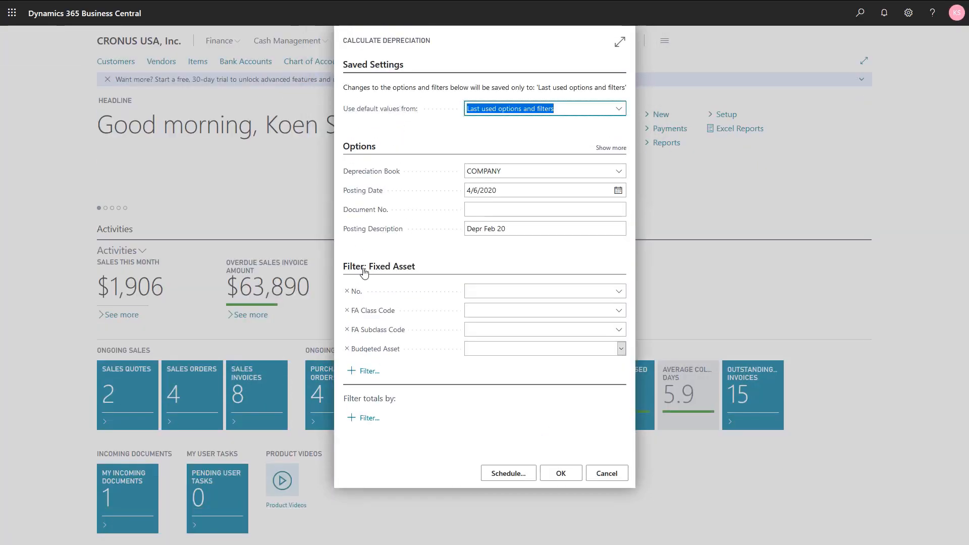
key(Tab)
key(Tab)
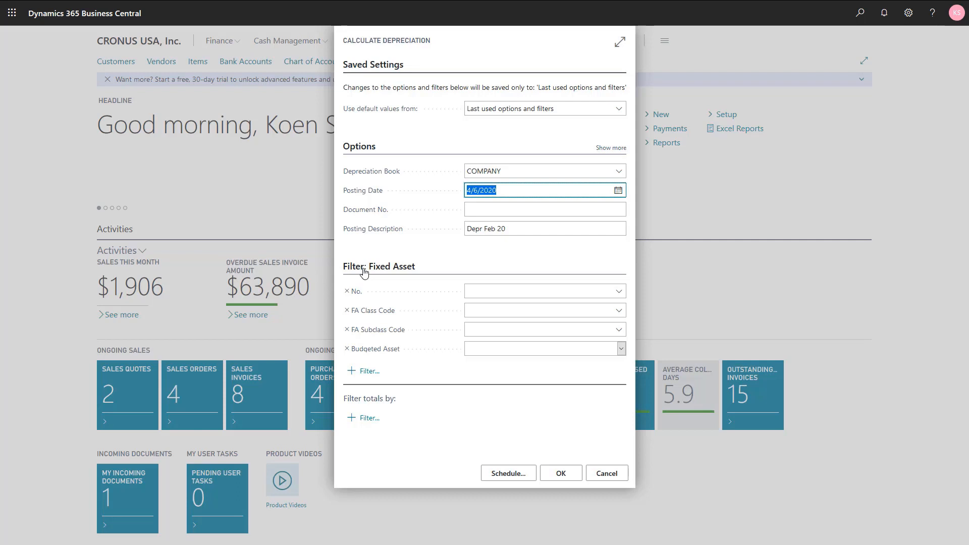
text(0229)
key(Tab)
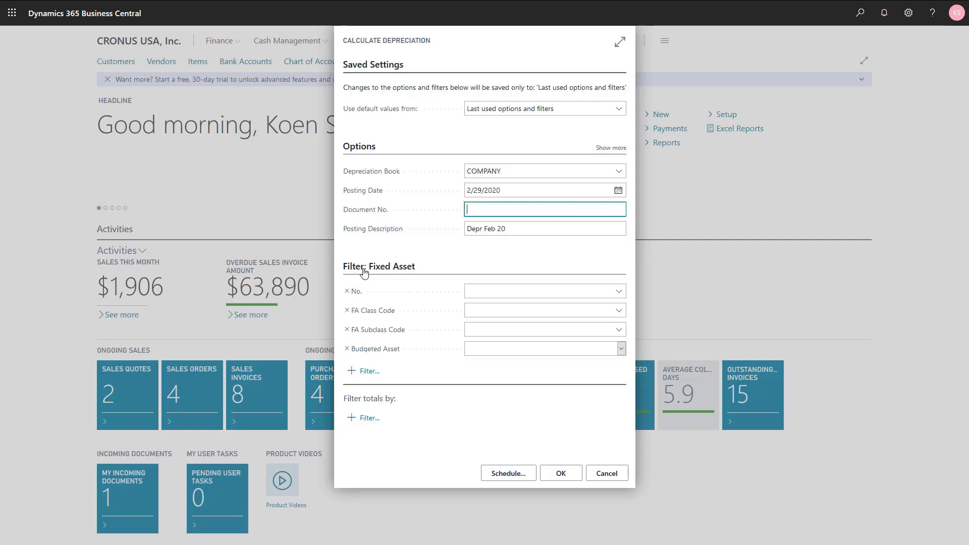
click(556, 474)
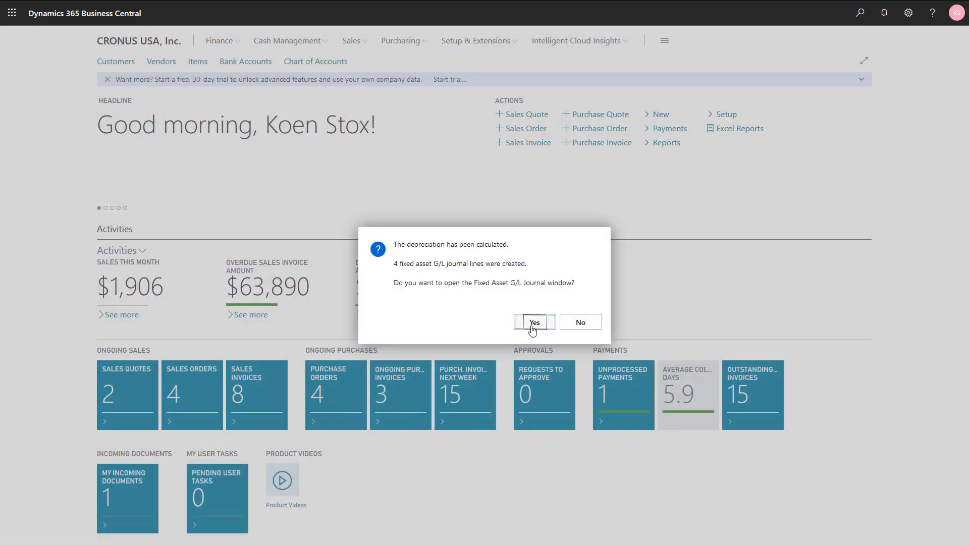
click(533, 328)
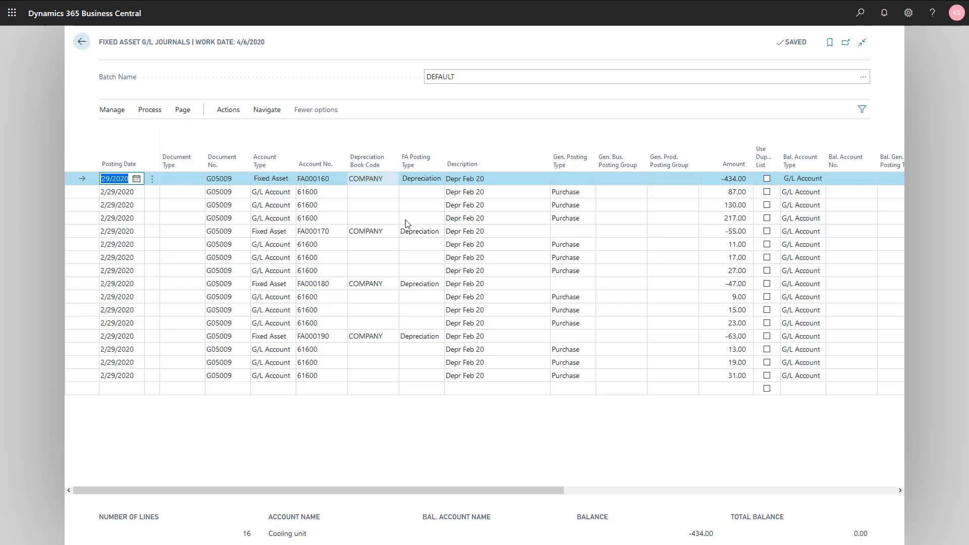
Check the depreciation days on the new February depreciation lines and post the journal
drag(469, 494, 711, 498)
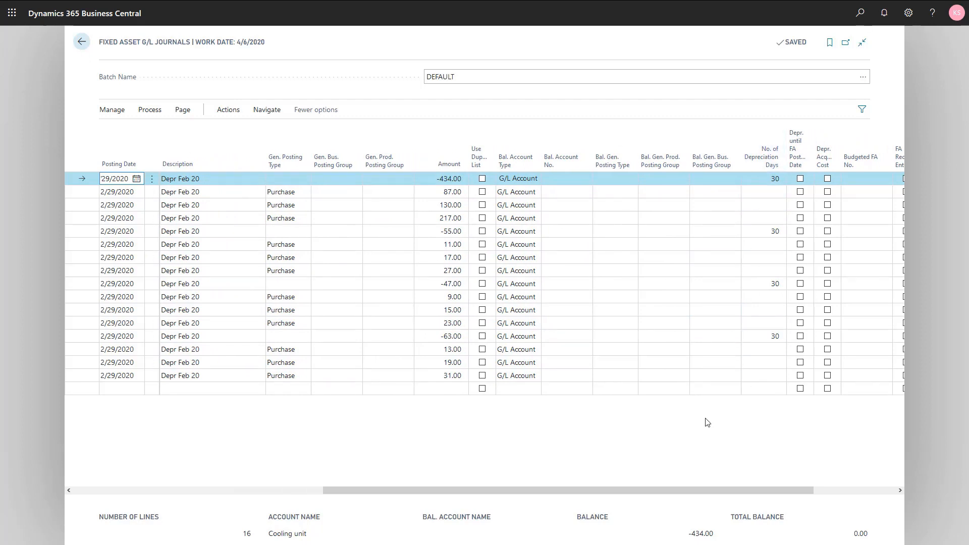
drag(682, 488, 447, 509)
click(150, 111)
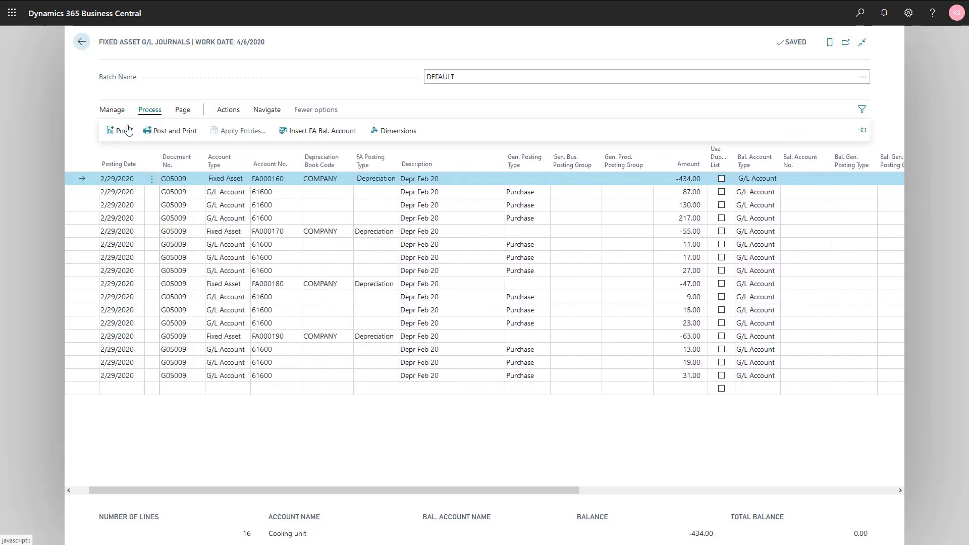
click(126, 130)
click(534, 305)
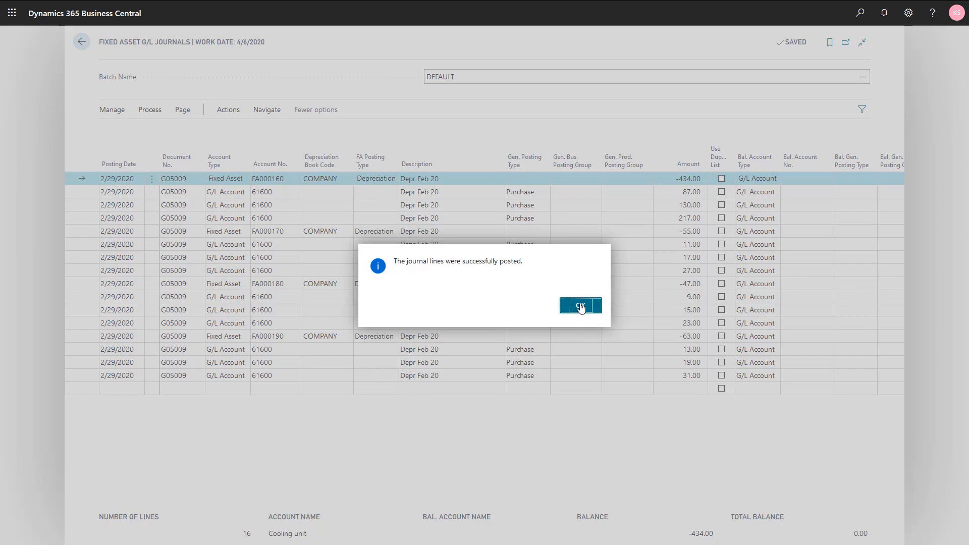
click(580, 307)
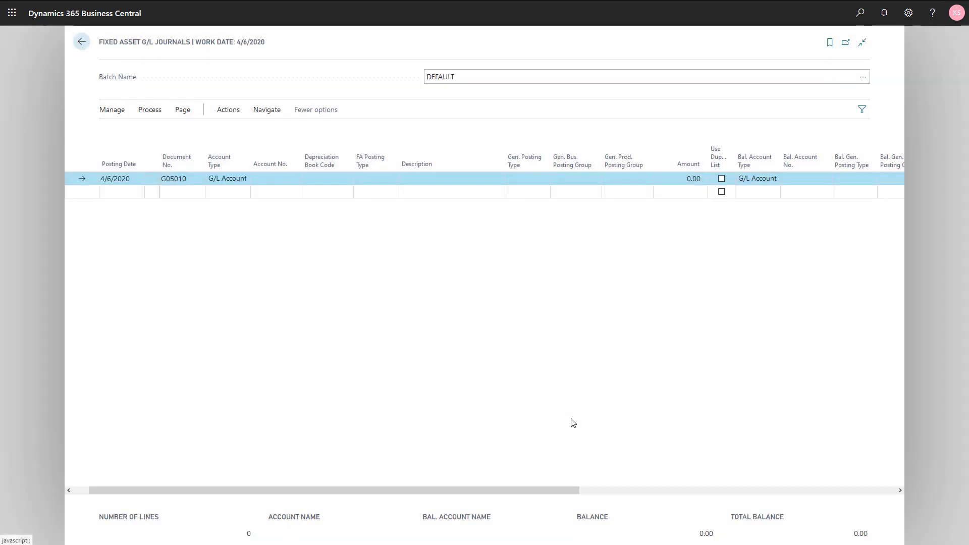